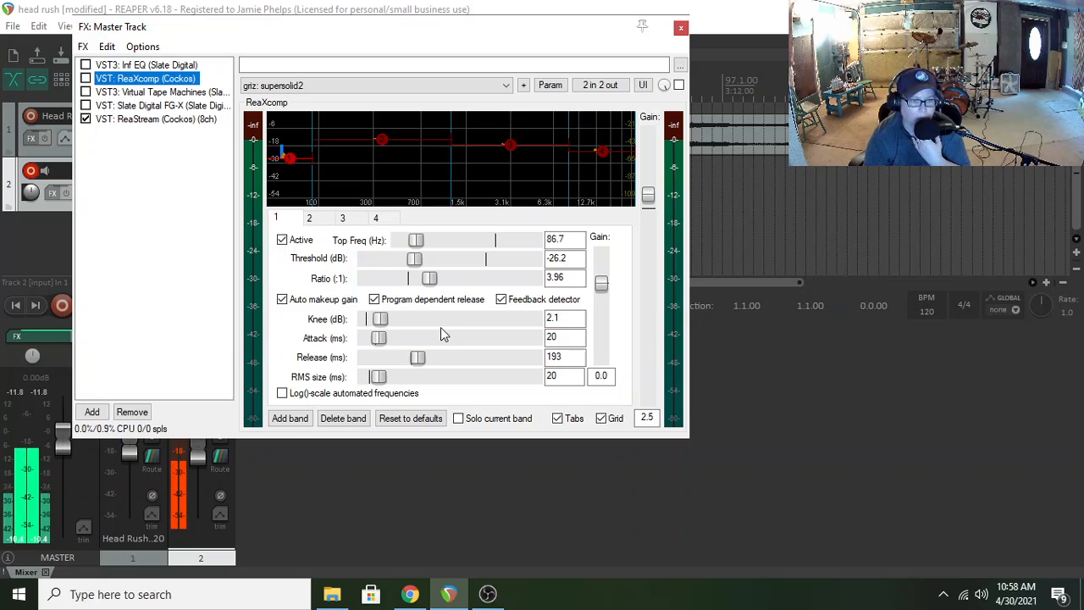
Close the master track's FX window and play the mix from bar 81 for a short preview
{"action": "left_click_drag", "start_coordinate": [241, 32], "coordinate": [382, 131]}
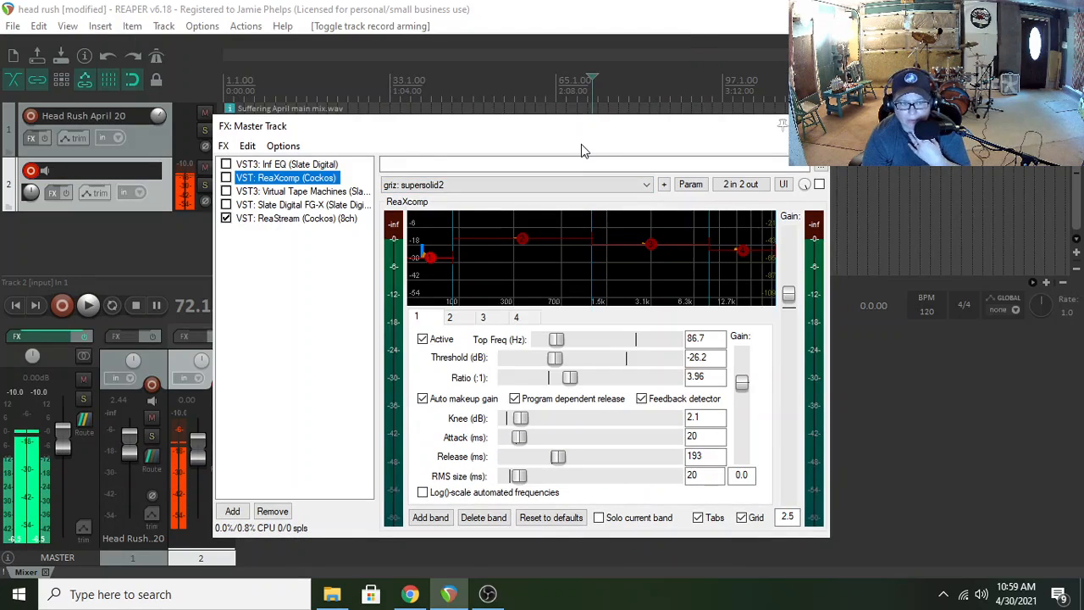
{"action": "left_click", "coordinate": [818, 125]}
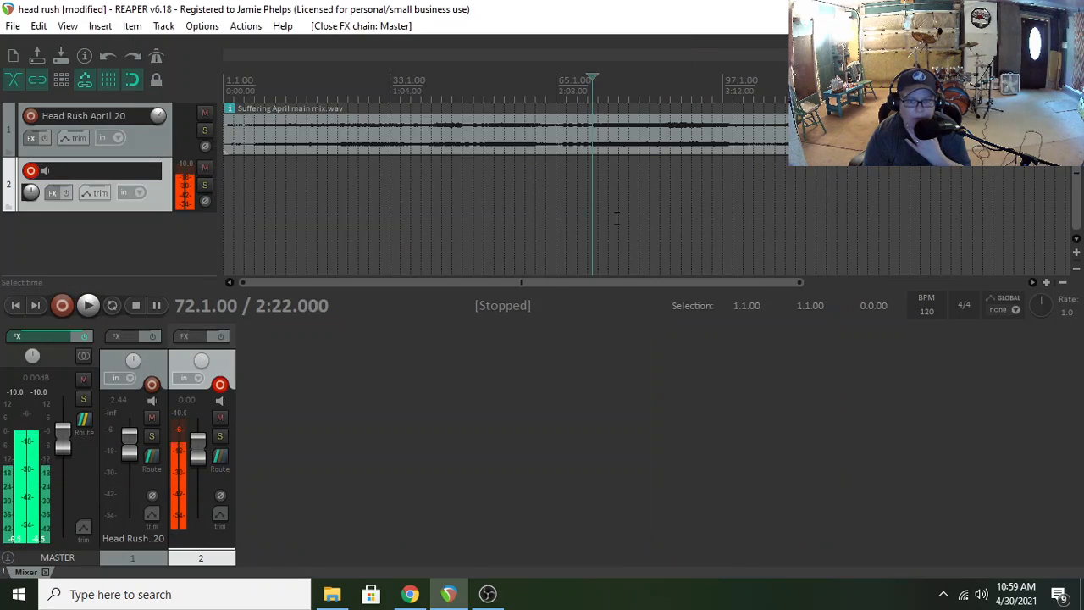
{"action": "left_click", "coordinate": [567, 169]}
{"action": "left_click", "coordinate": [589, 175]}
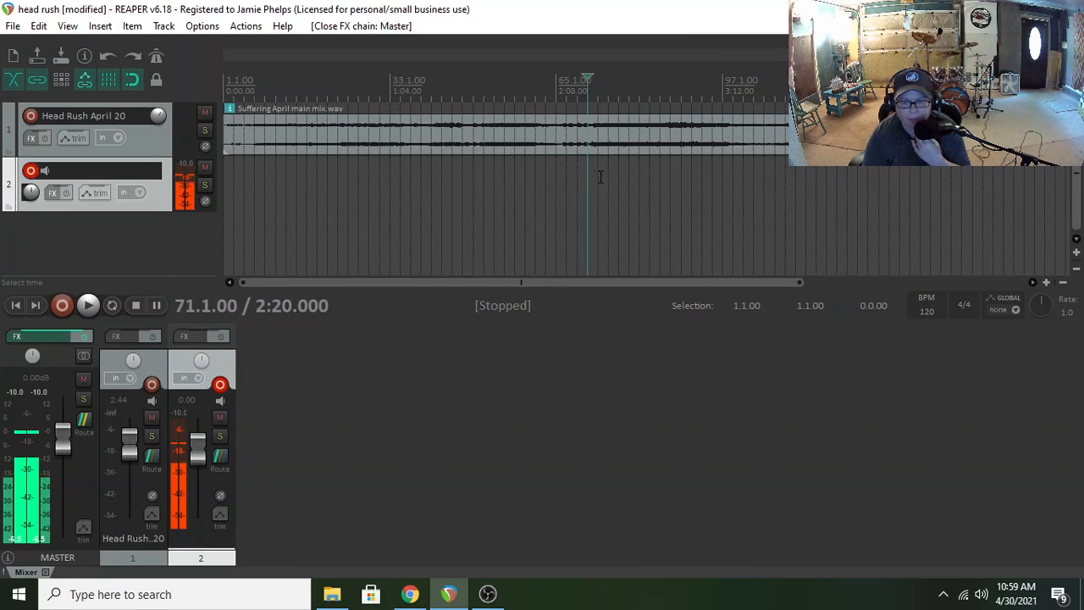
{"action": "left_click", "coordinate": [600, 174]}
{"action": "left_click", "coordinate": [640, 175]}
{"action": "key", "text": "space"}
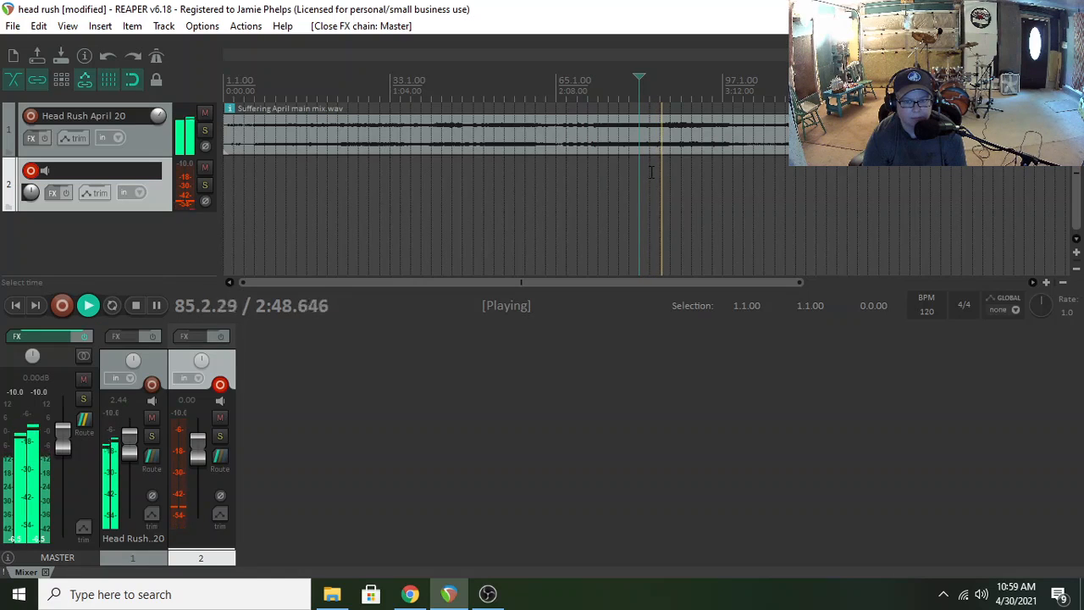
{"action": "key", "text": "space"}
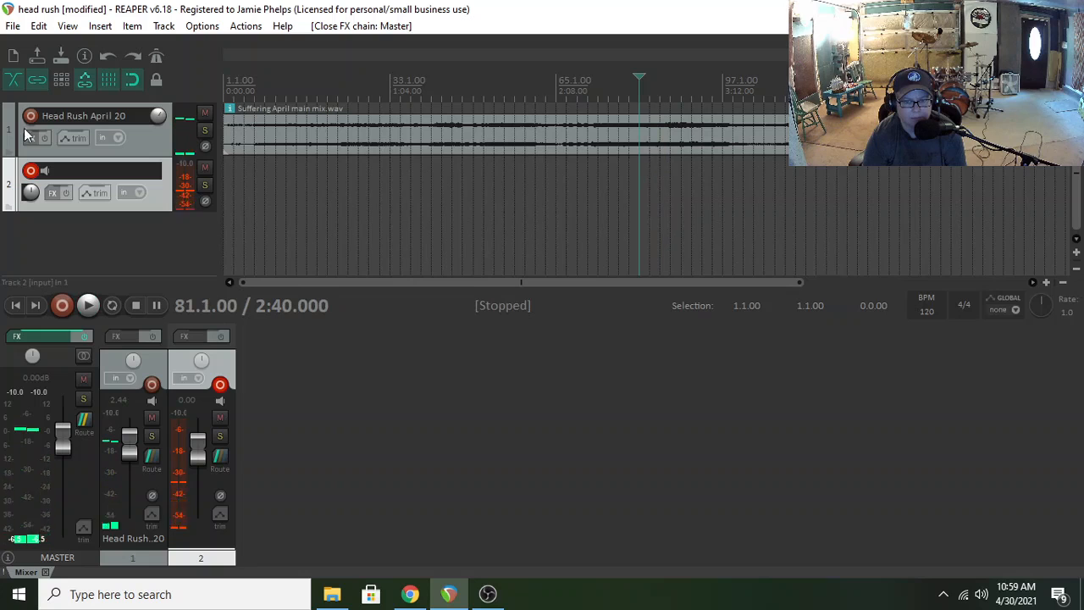
Open the master track's FX chain and reposition its window to show the plug-in list and Infinity EQ
{"action": "left_click", "coordinate": [45, 333]}
{"action": "left_click_drag", "start_coordinate": [407, 126], "coordinate": [322, 113]}
{"action": "left_click", "coordinate": [223, 153]}
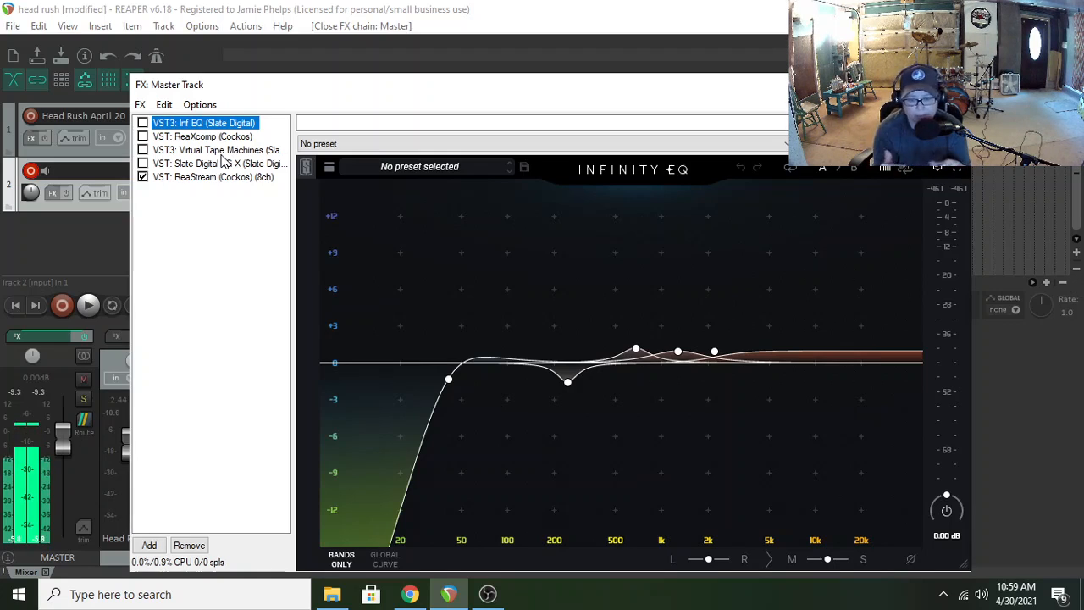
Switch to OBS Studio to check the recording and its audio levels, and return to REAPER
{"action": "left_click", "coordinate": [489, 596]}
{"action": "left_click", "coordinate": [497, 598]}
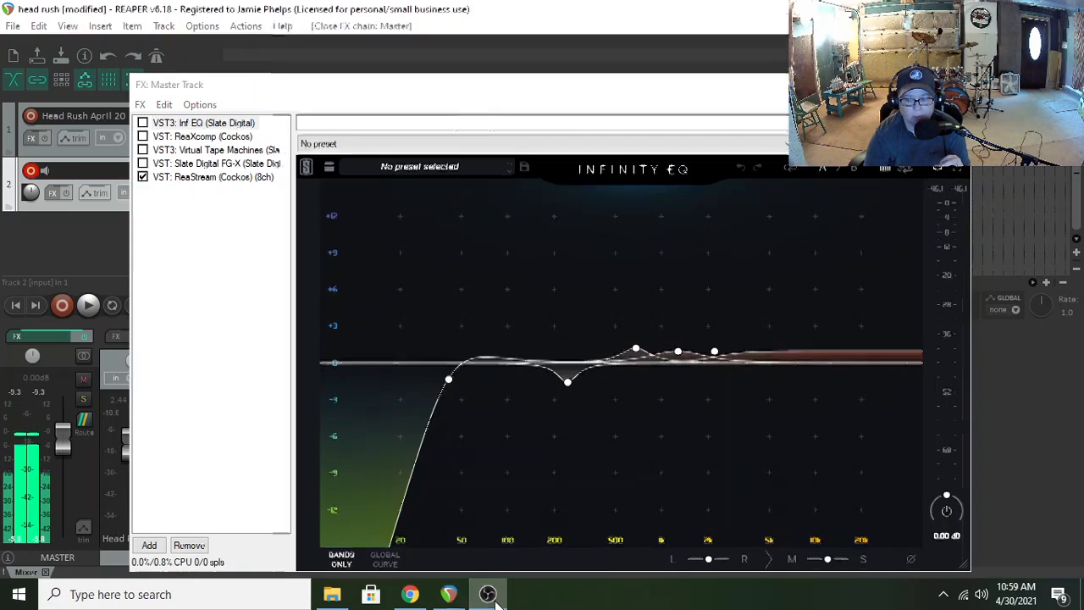
{"action": "left_click", "coordinate": [497, 598]}
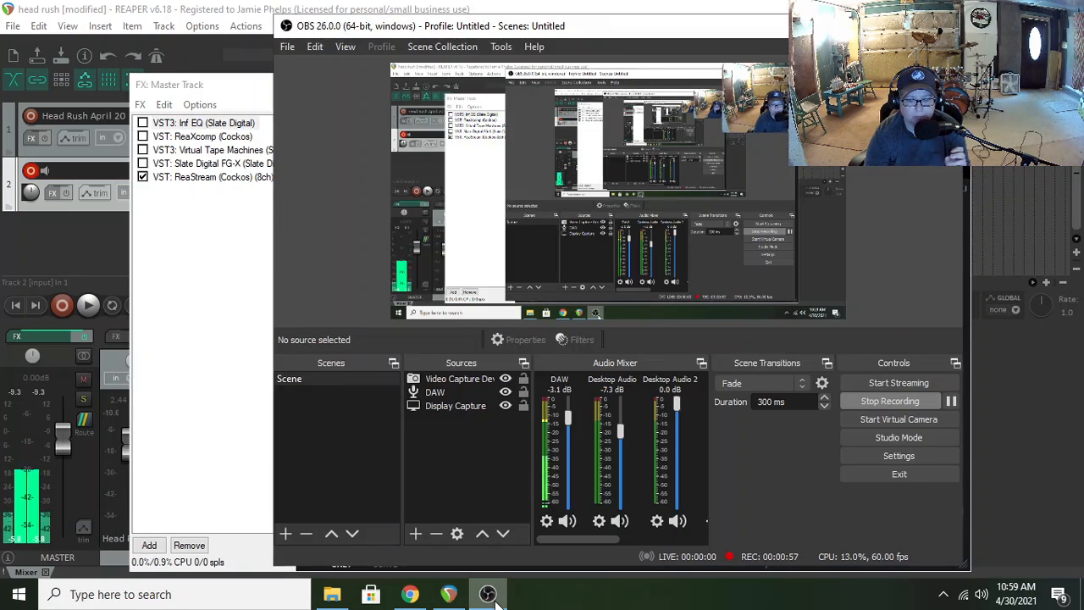
{"action": "left_click", "coordinate": [497, 599]}
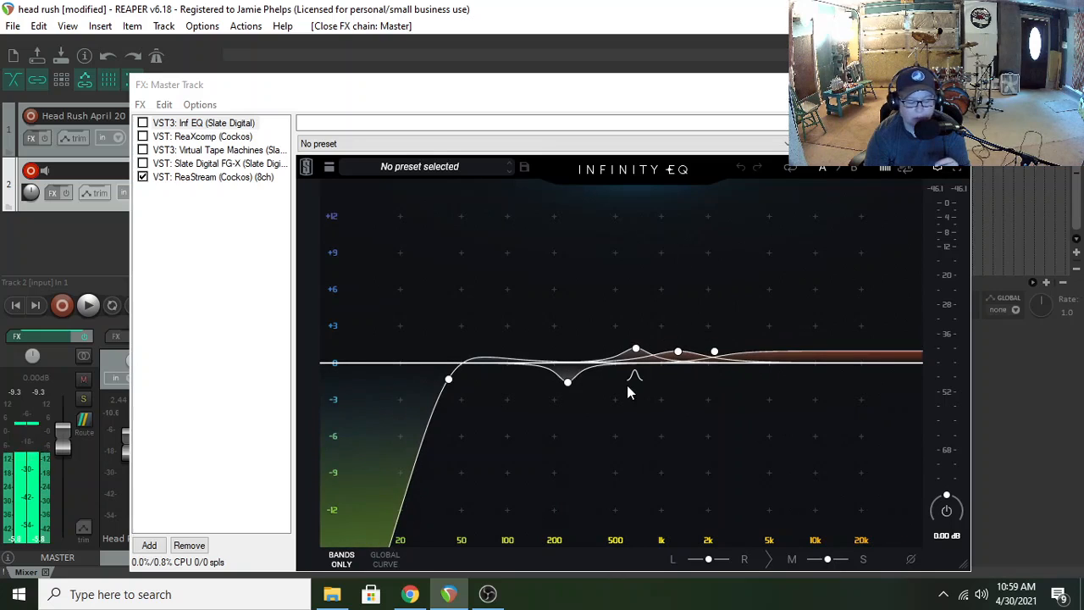
Examine Infinity EQ's two midrange boosts and its low-mid cut
{"action": "left_click", "coordinate": [635, 349]}
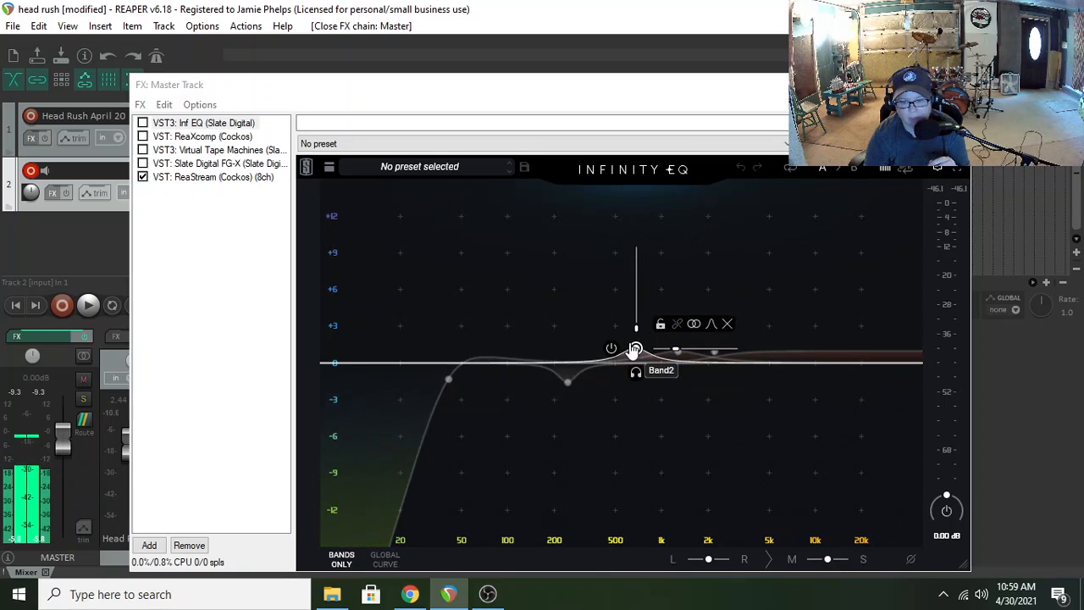
{"action": "left_click", "coordinate": [677, 351]}
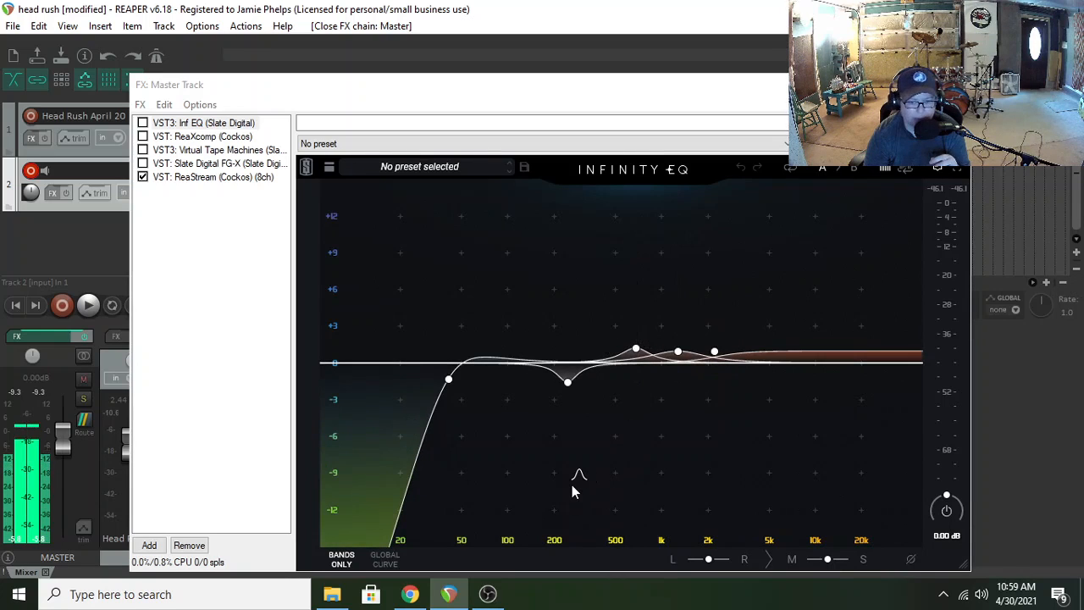
{"action": "left_click", "coordinate": [569, 383]}
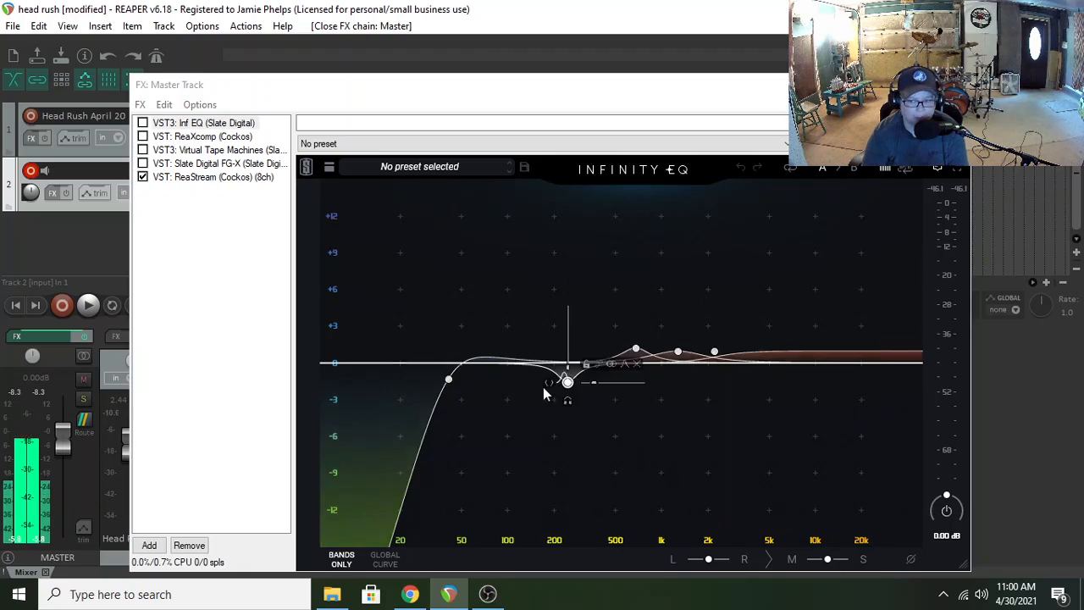
Inspect ReaXcomp's compression bands and the Virtual Tape Machines settings in the master chain
{"action": "left_click", "coordinate": [225, 138]}
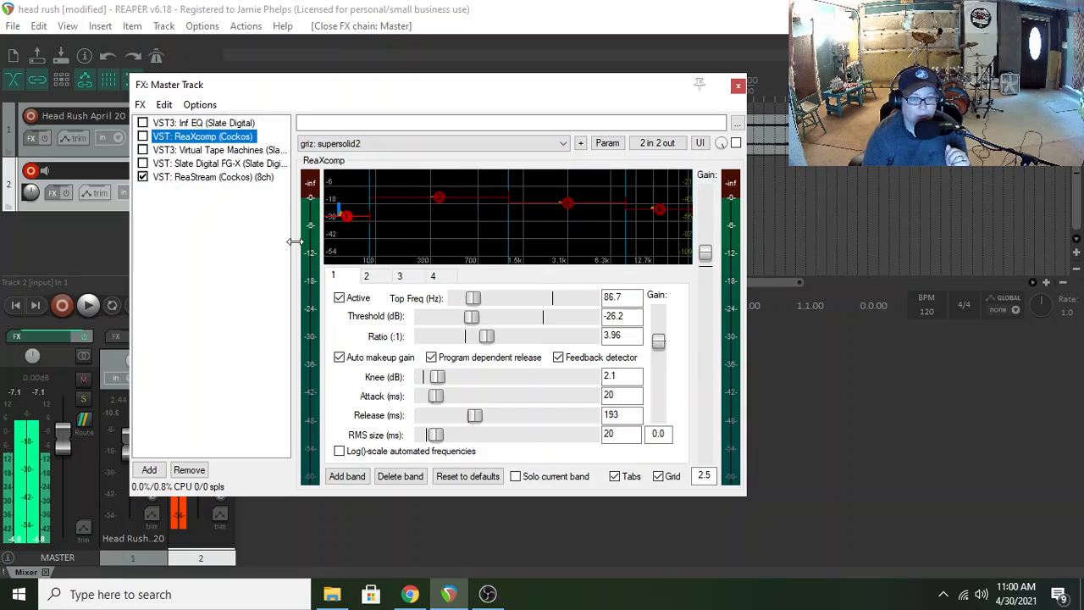
{"action": "mouse_move", "coordinate": [350, 220]}
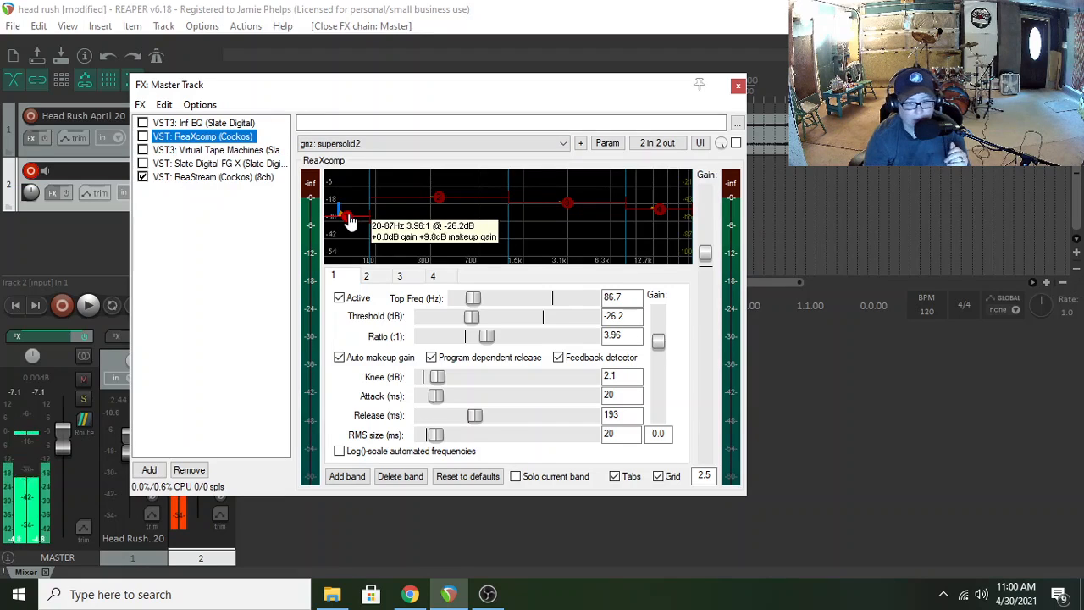
{"action": "mouse_move", "coordinate": [437, 203]}
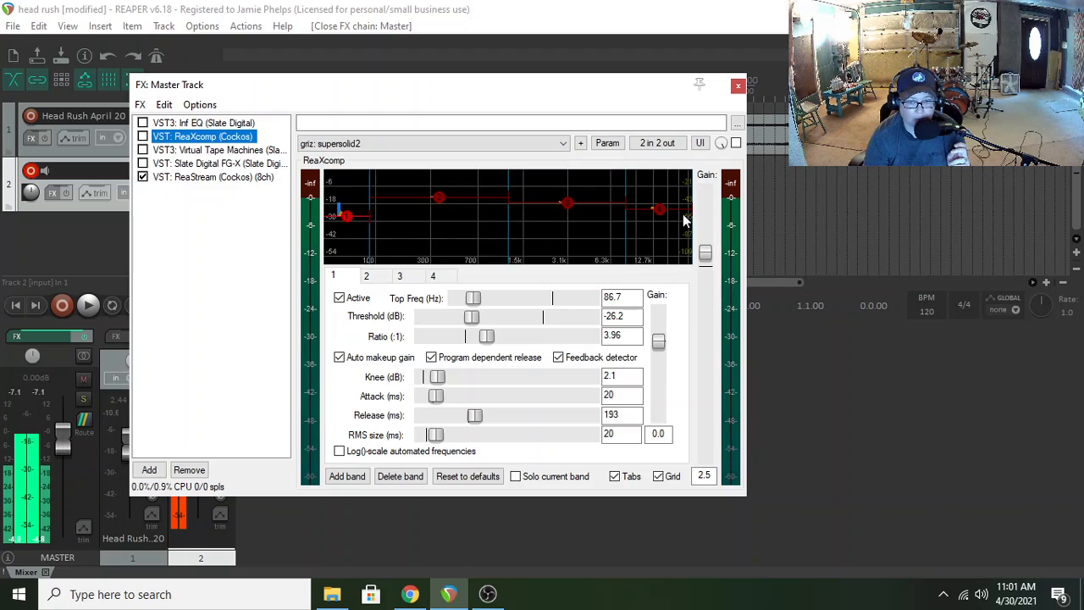
{"action": "left_click", "coordinate": [211, 149]}
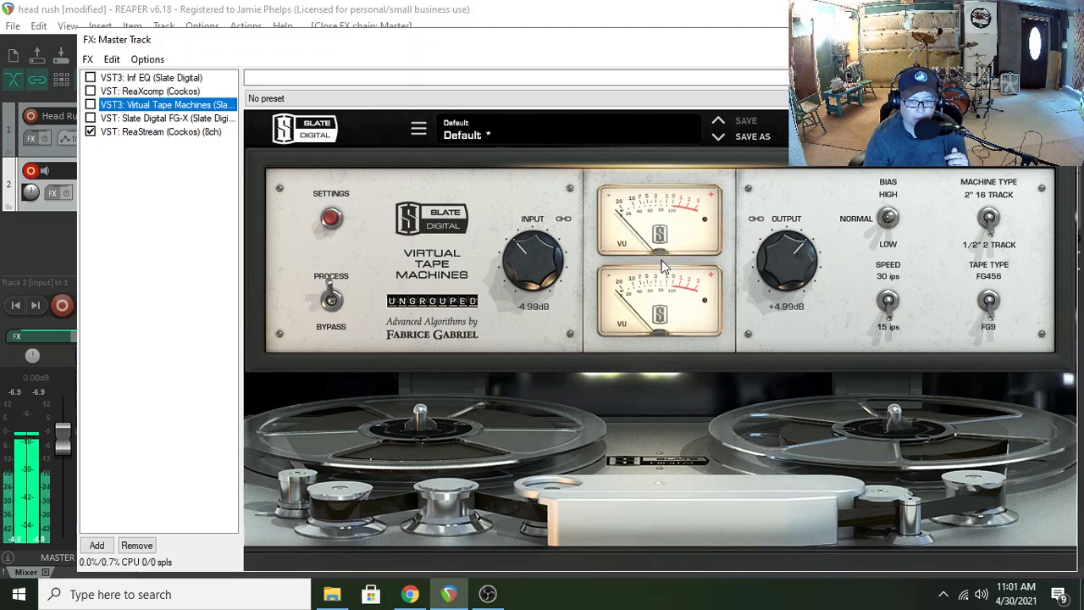
In Slate Digital FG-X, turn on Constant Gain Monitoring with the gain at minimum and enable the plug-in
{"action": "left_click", "coordinate": [167, 118]}
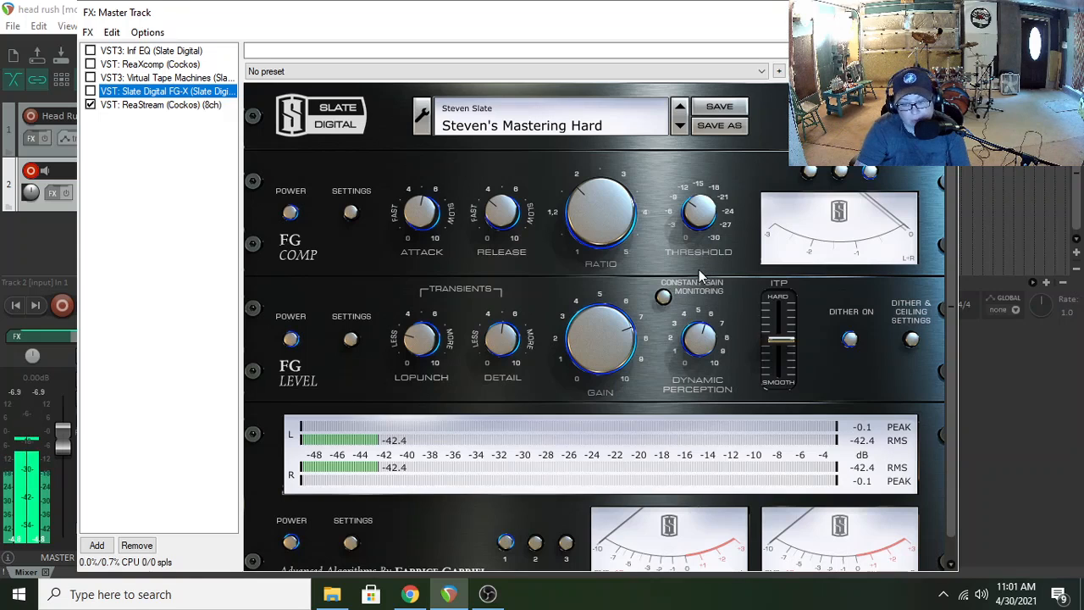
{"action": "left_click", "coordinate": [663, 297]}
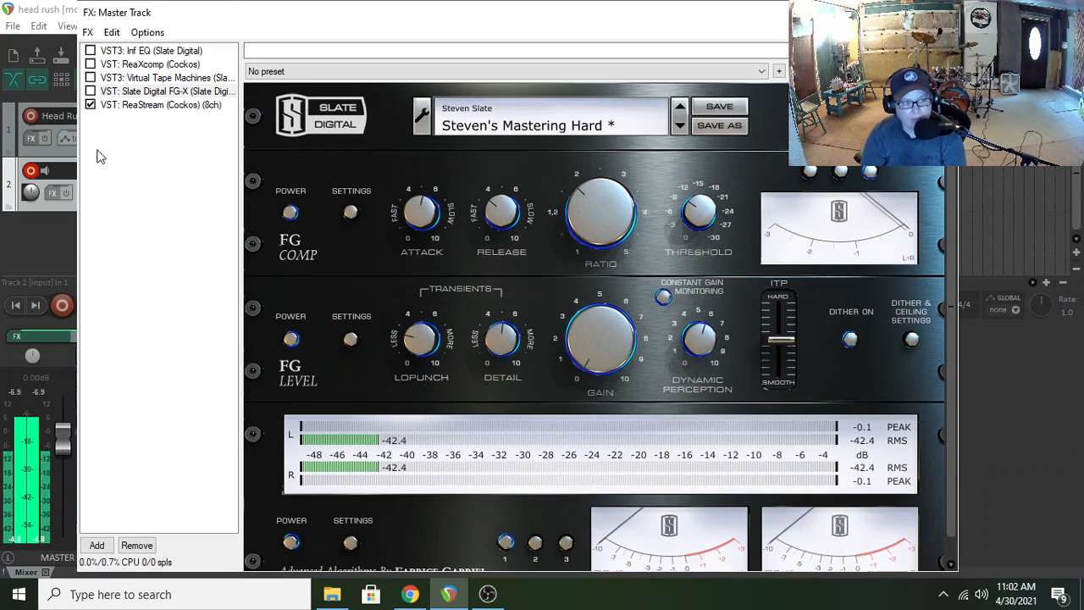
{"action": "left_click", "coordinate": [90, 91]}
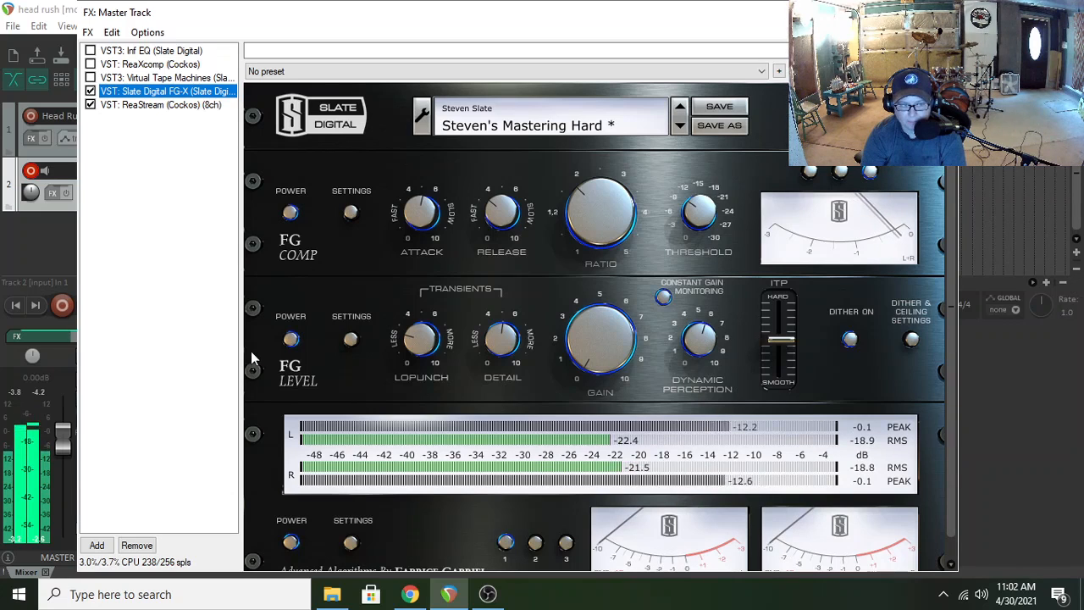
Enable Infinity EQ and ReaXcomp, and toggle Virtual Tape Machines to compare the sound, leaving it bypassed
{"action": "left_click", "coordinate": [90, 51]}
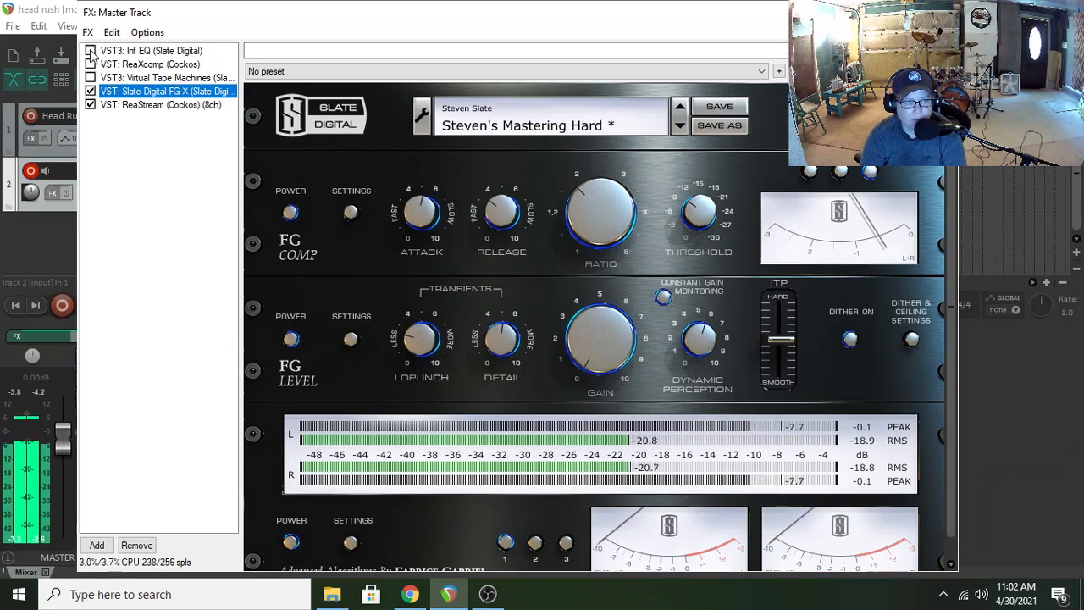
{"action": "left_click", "coordinate": [90, 77]}
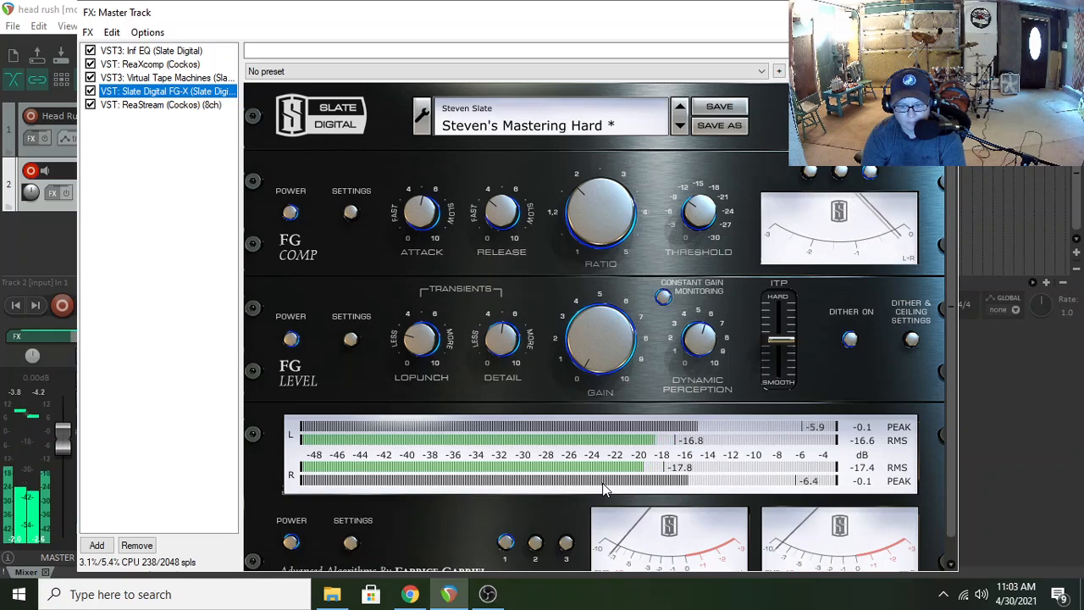
{"action": "left_click", "coordinate": [90, 77]}
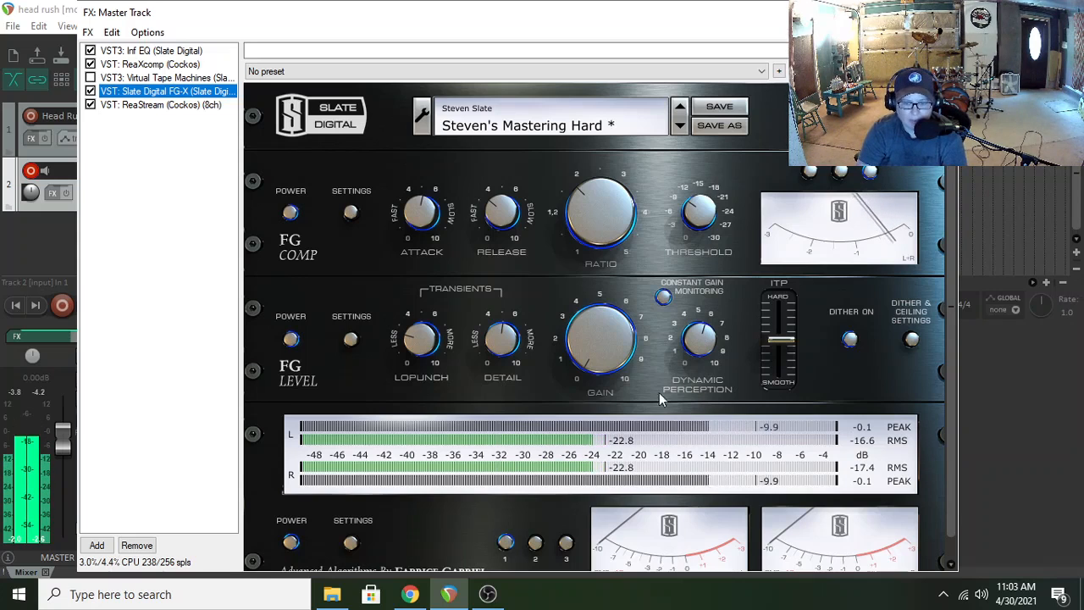
Raise the FG Level gain to between 6 and 7, with Virtual Tape Machines enabled
{"action": "left_click_drag", "start_coordinate": [603, 358], "coordinate": [586, 250]}
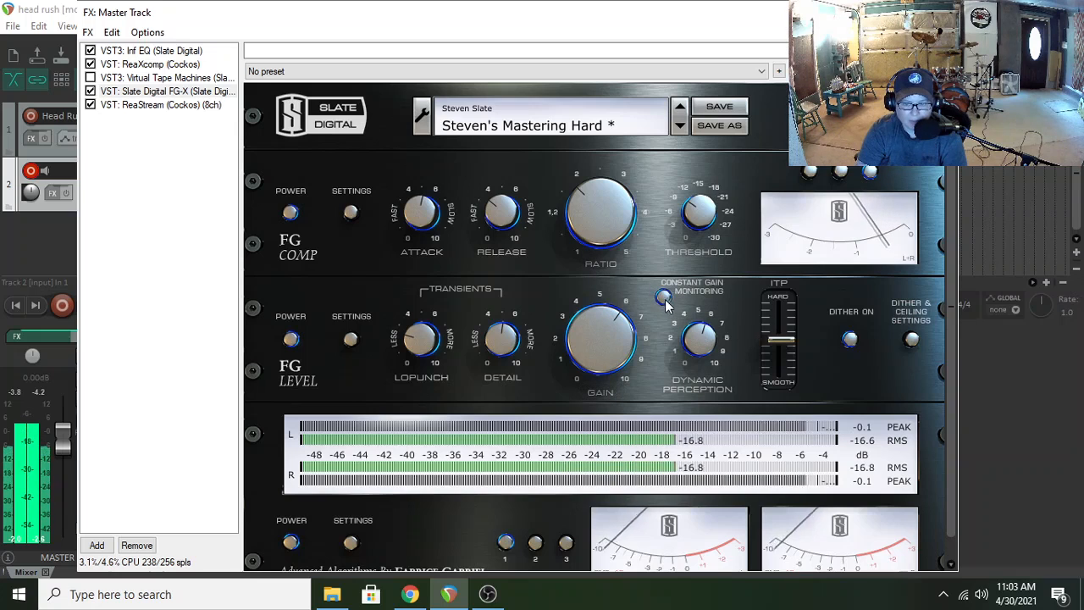
{"action": "left_click", "coordinate": [100, 91]}
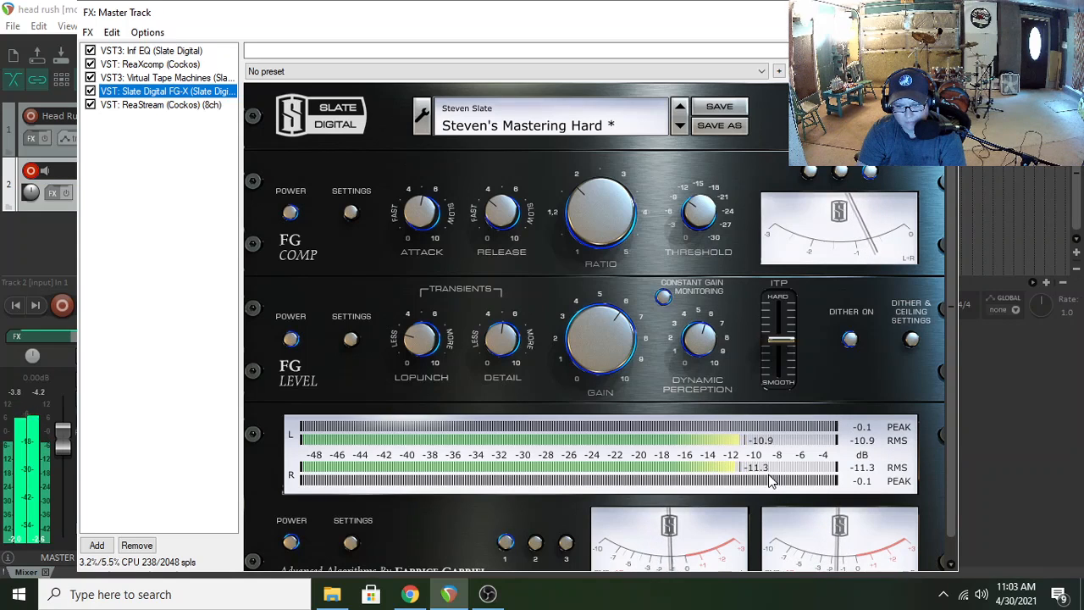
{"action": "left_click", "coordinate": [582, 329]}
{"action": "left_click_drag", "start_coordinate": [581, 325], "coordinate": [585, 324]}
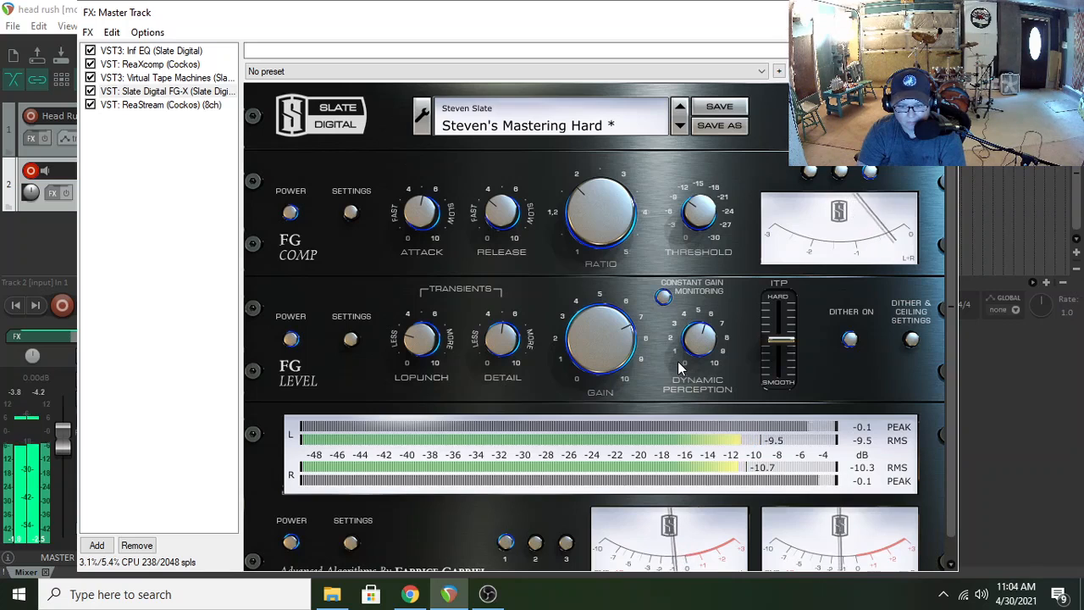
Toggle Virtual Tape Machines off and on to compare its effect on the master, leaving it bypassed
{"action": "scroll", "coordinate": [599, 325], "scroll_direction": "down", "scroll_amount": 1}
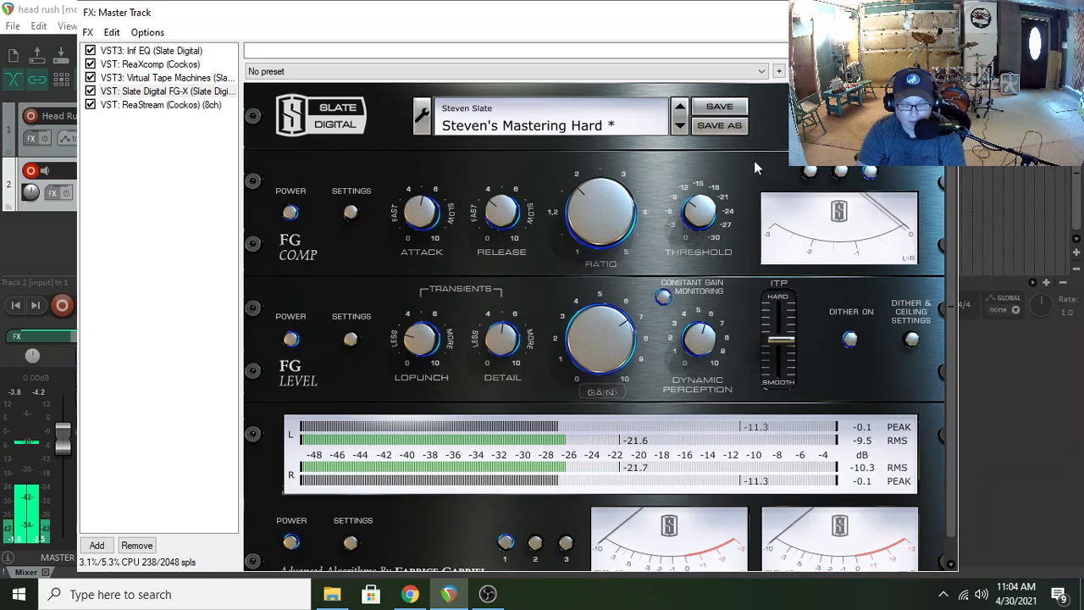
{"action": "left_click", "coordinate": [91, 77]}
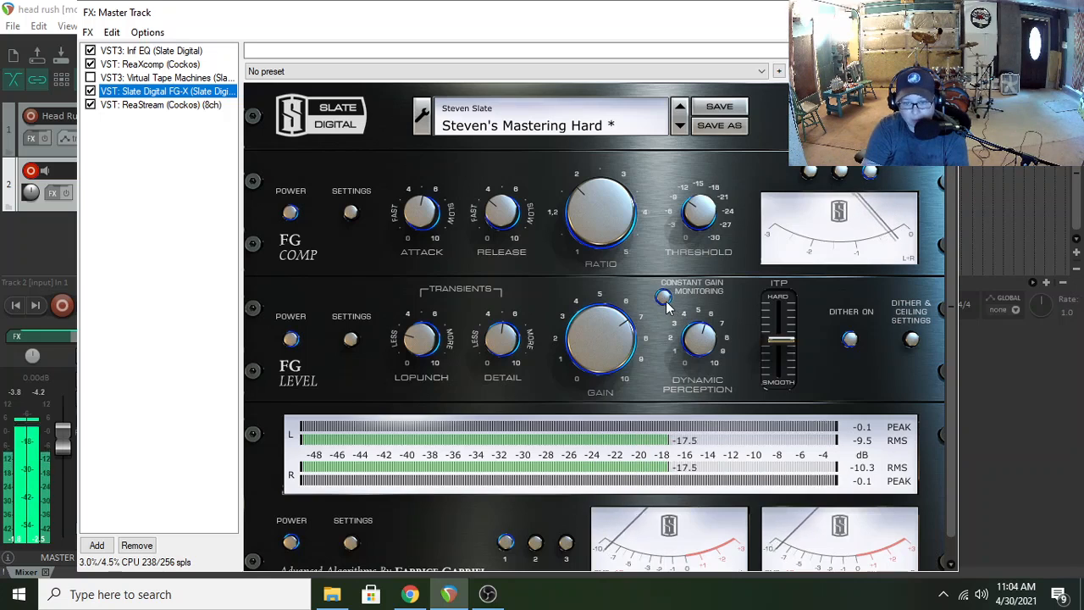
{"action": "left_click", "coordinate": [90, 78]}
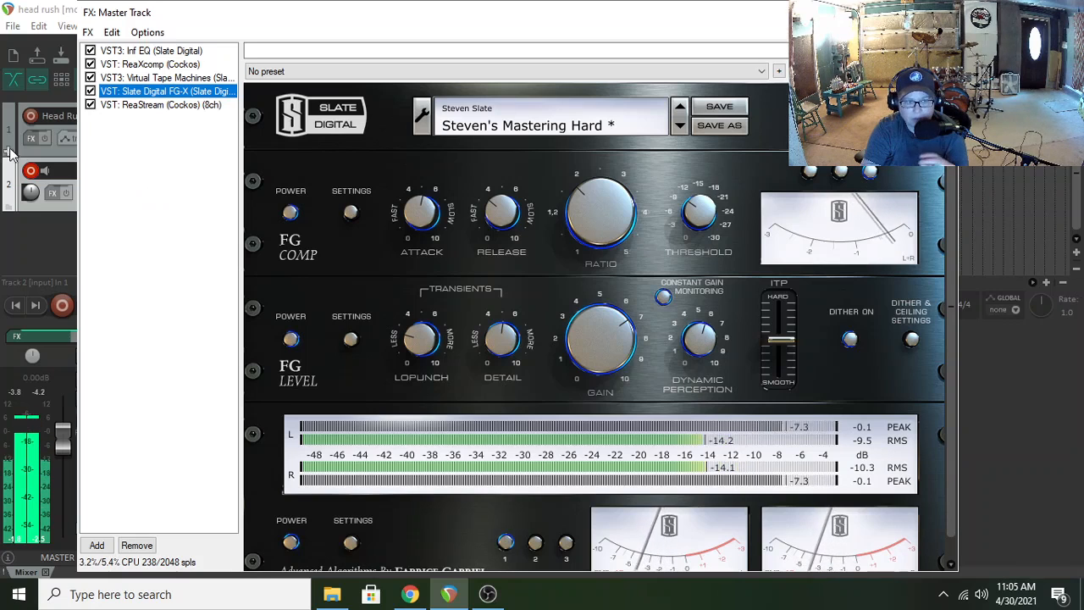
{"action": "left_click", "coordinate": [89, 78]}
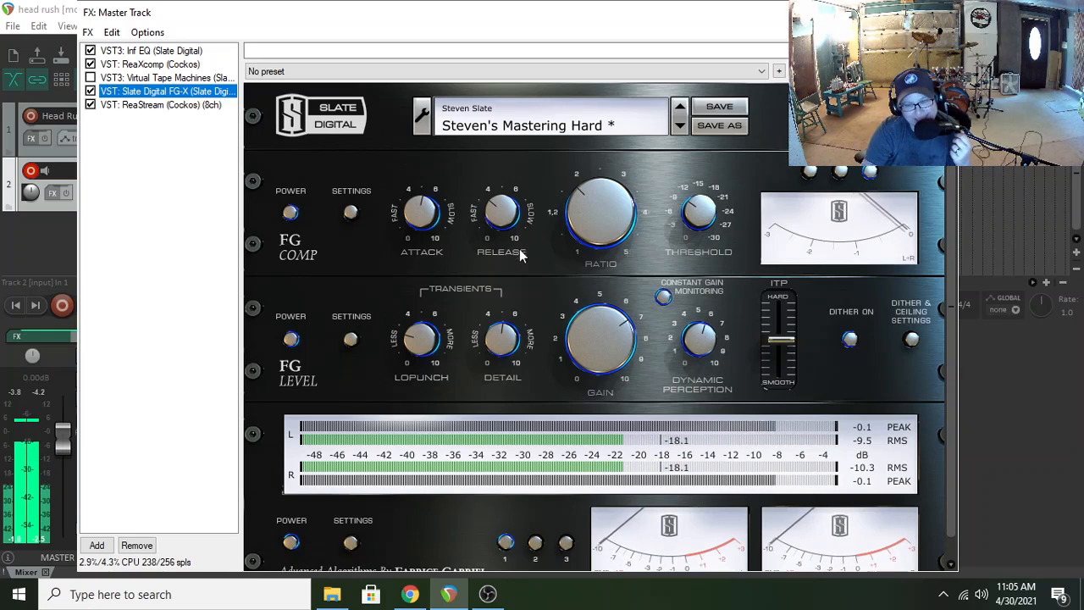
Switch FG-X's Constant Gain Monitoring and the FG Comp power off and back on
{"action": "left_click", "coordinate": [663, 298]}
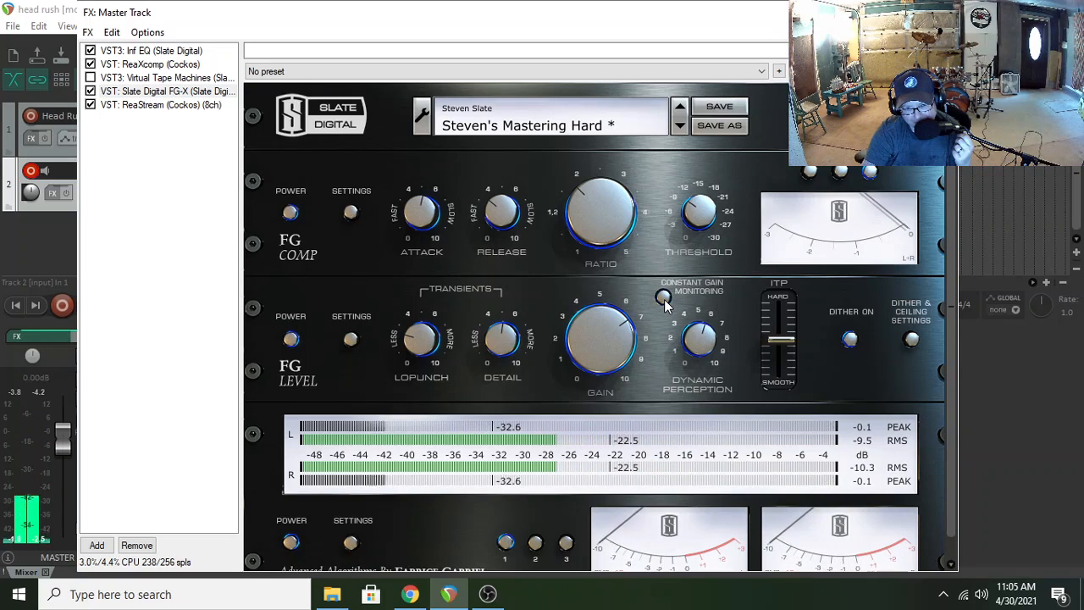
{"action": "left_click", "coordinate": [663, 297]}
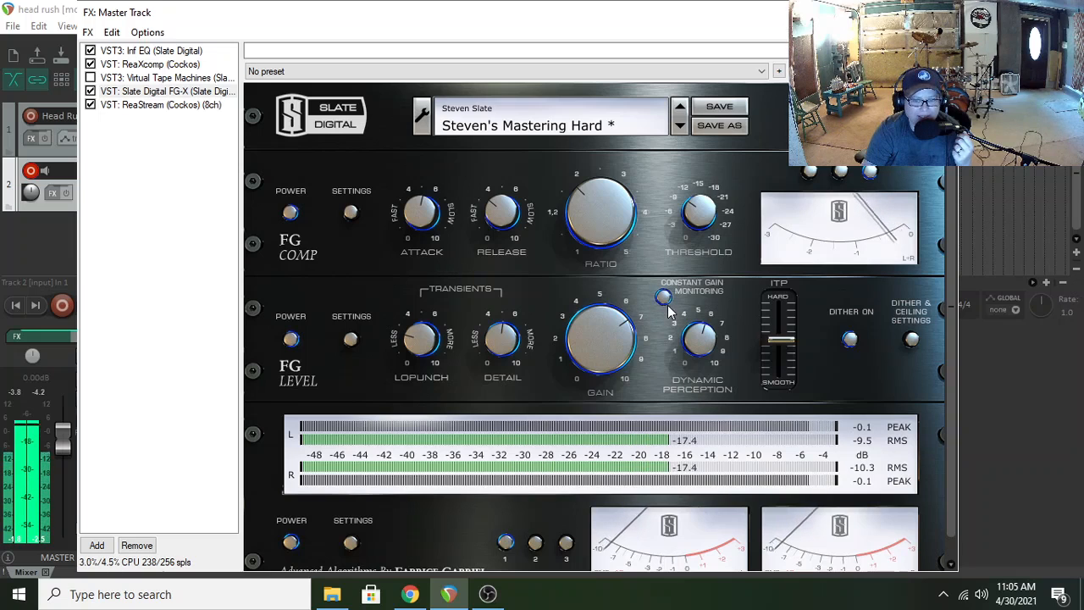
{"action": "left_click", "coordinate": [290, 213]}
{"action": "left_click", "coordinate": [289, 214]}
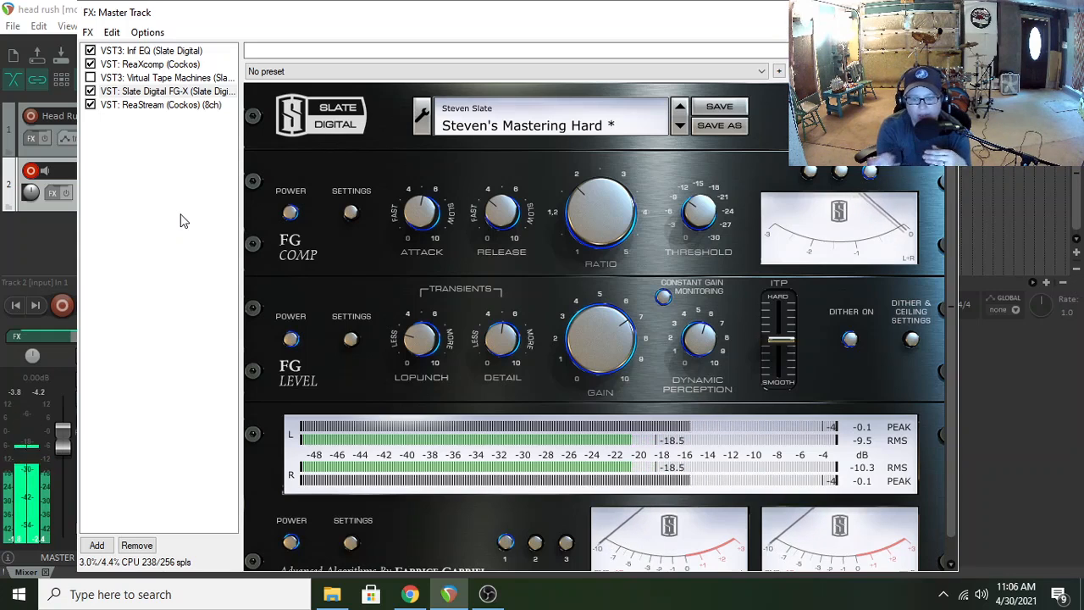
Bypass Infinity EQ, ReaXcomp and Slate Digital FG-X on the master track
{"action": "left_click", "coordinate": [90, 51]}
{"action": "left_click", "coordinate": [90, 64]}
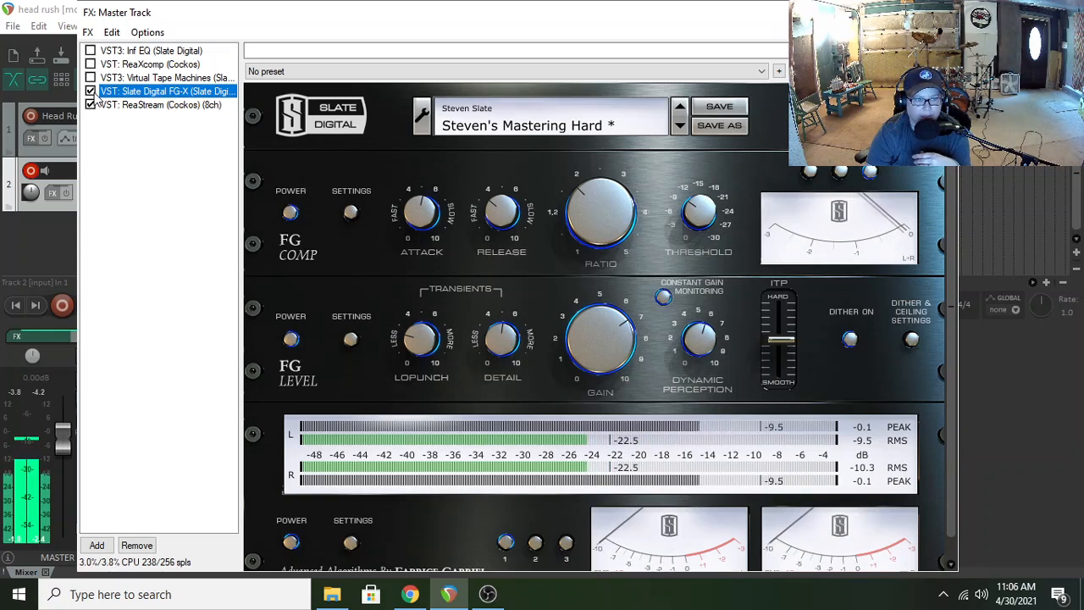
{"action": "left_click", "coordinate": [90, 91]}
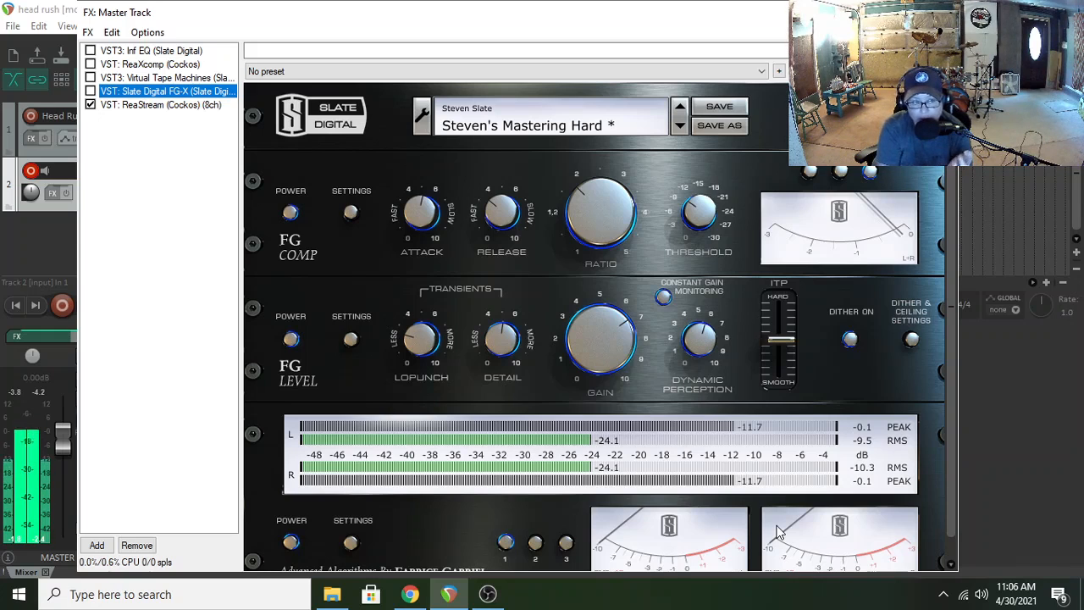
Review ReaXcomp's settings with the FX window moved off the track controls, and switch to OBS Studio
{"action": "left_click", "coordinate": [197, 66]}
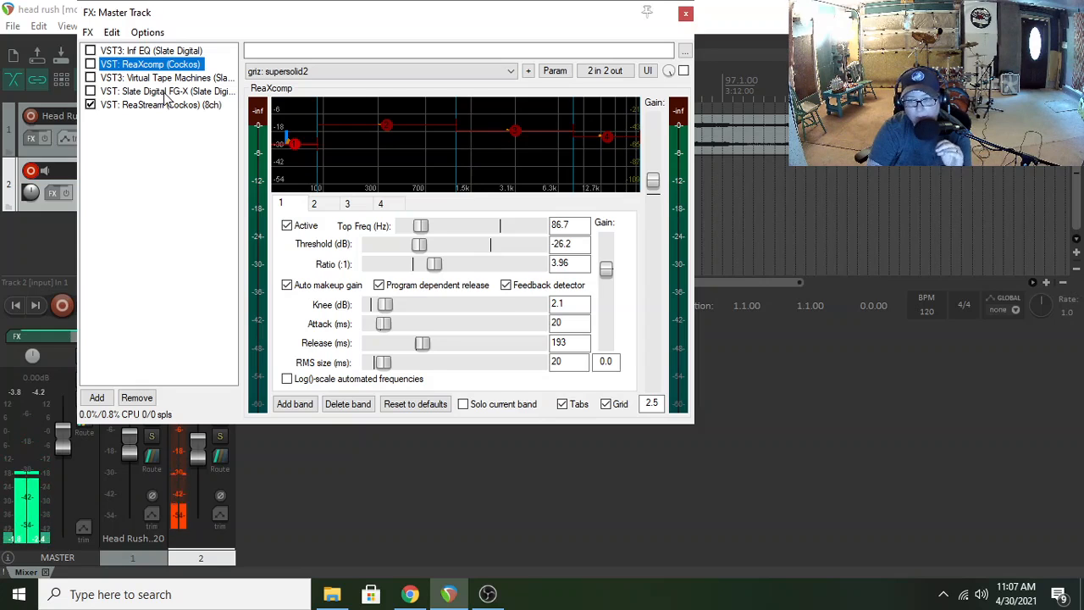
{"action": "left_click_drag", "start_coordinate": [169, 11], "coordinate": [438, 158]}
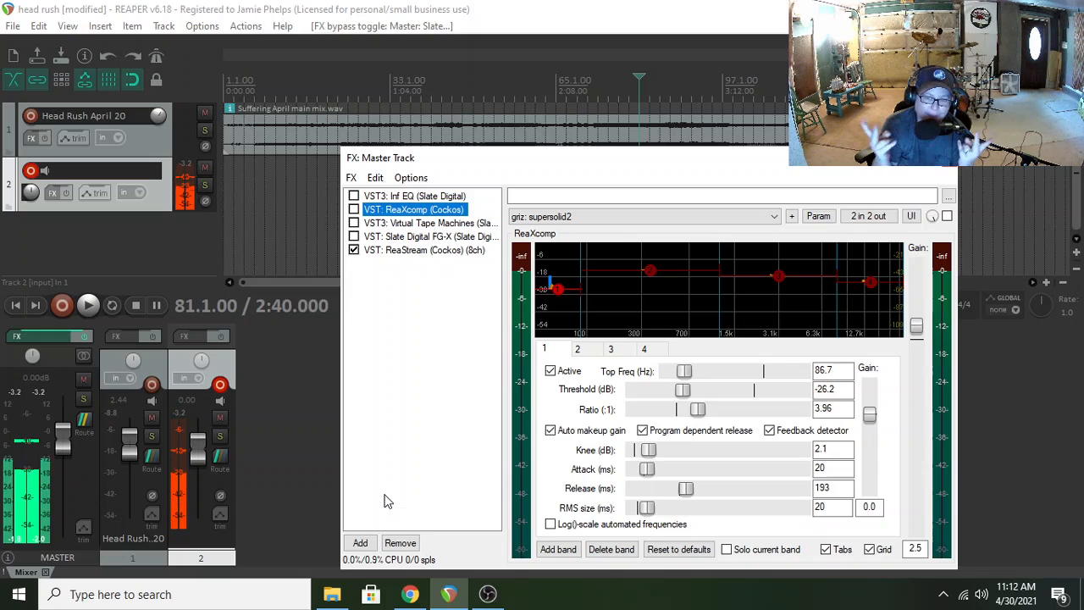
{"action": "left_click", "coordinate": [487, 592]}
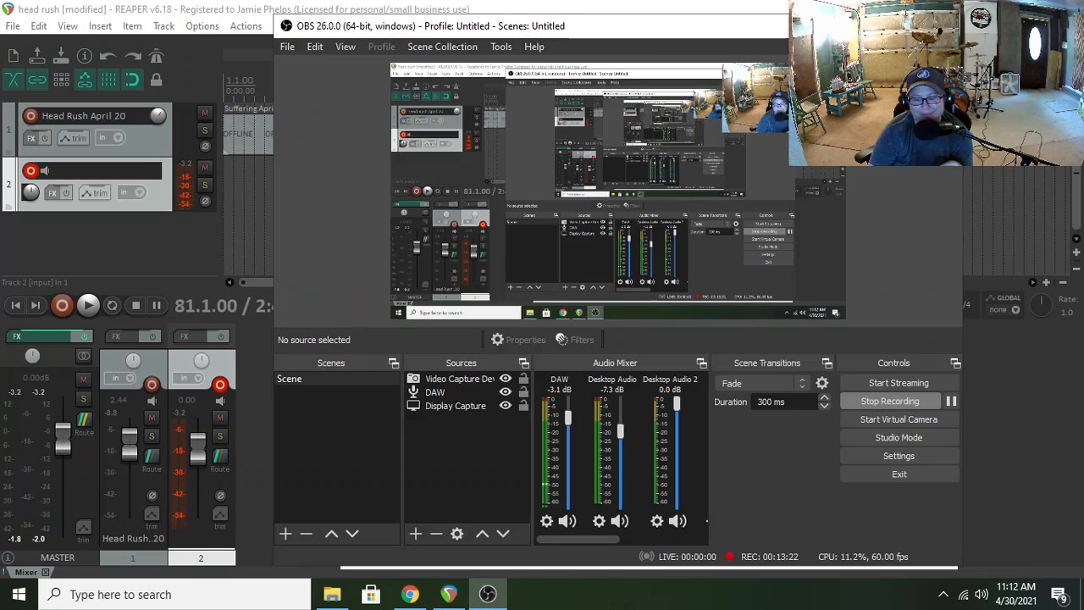